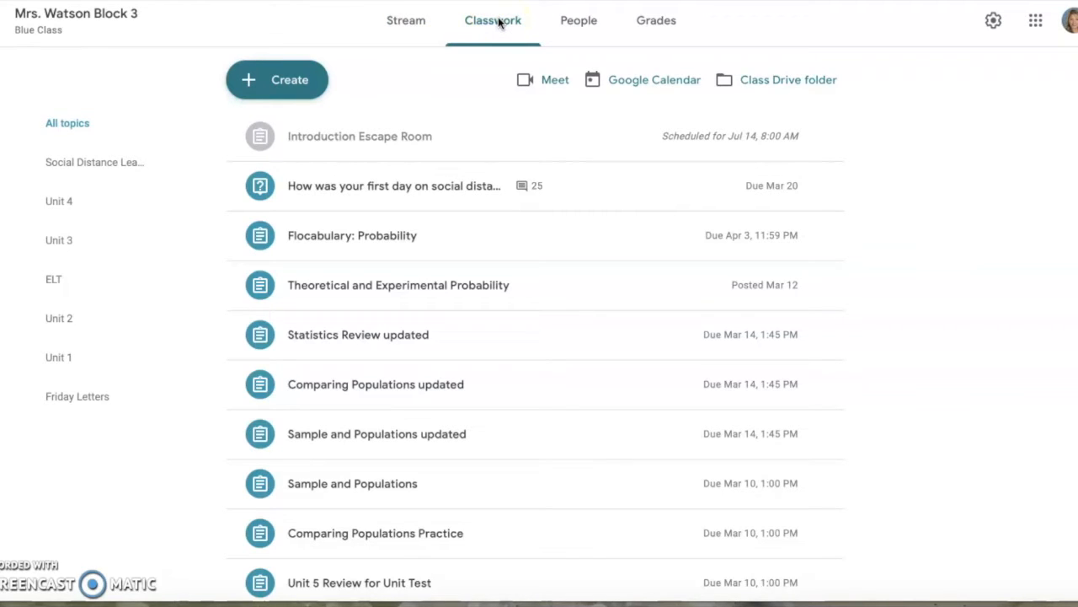
{"action": "scroll", "coordinate": [435, 265], "scroll_direction": "down", "scroll_amount": 1}
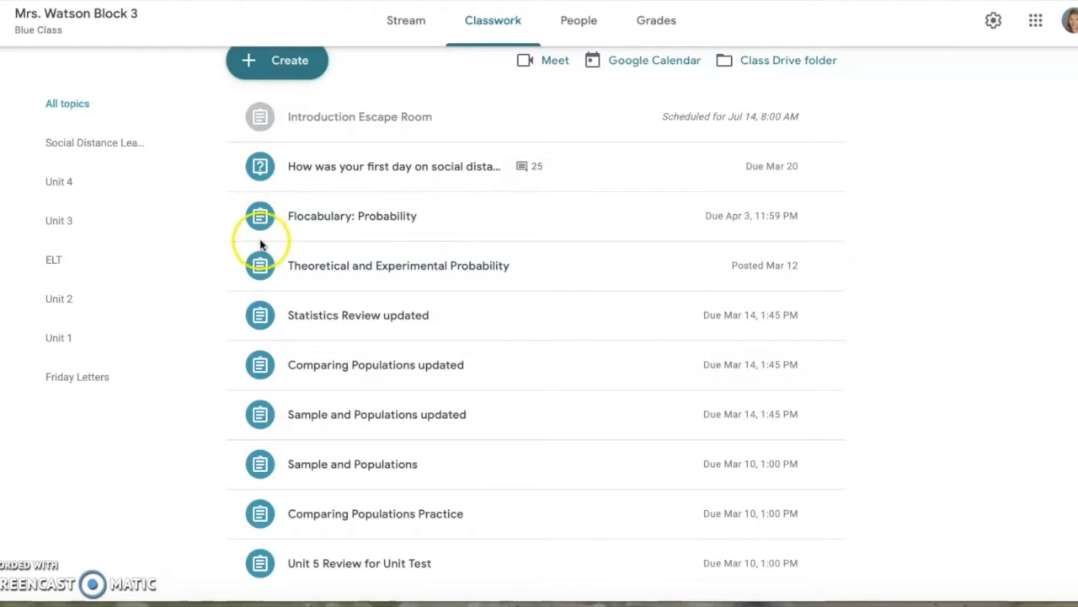
{"action": "scroll", "coordinate": [265, 285], "scroll_direction": "down", "scroll_amount": 2}
{"action": "scroll", "coordinate": [265, 288], "scroll_direction": "down", "scroll_amount": 2}
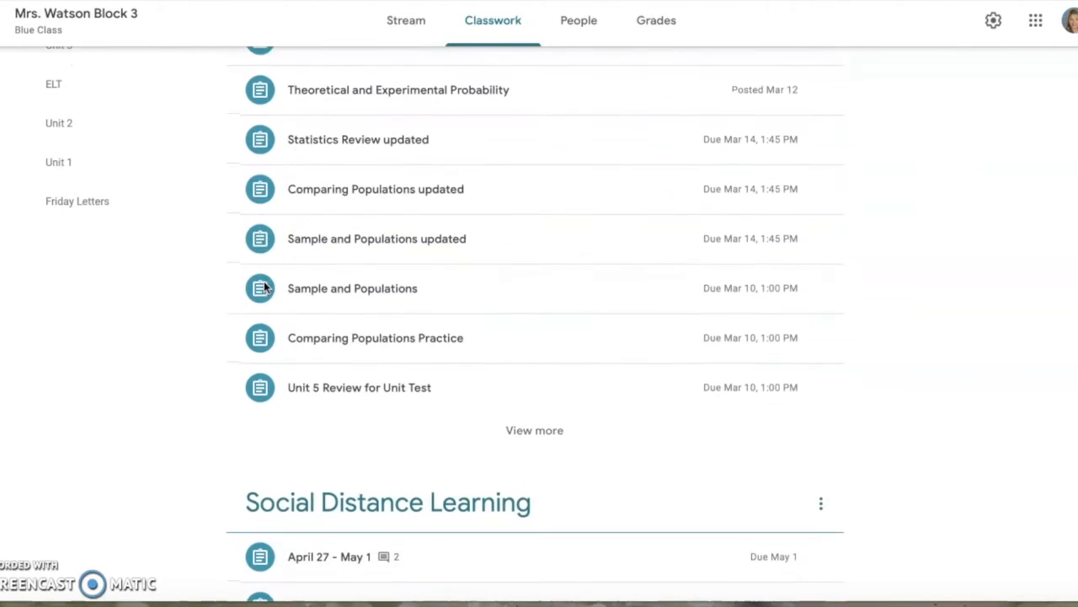
{"action": "scroll", "coordinate": [265, 287], "scroll_direction": "down", "scroll_amount": 2}
{"action": "scroll", "coordinate": [264, 287], "scroll_direction": "up", "scroll_amount": 1}
{"action": "scroll", "coordinate": [264, 287], "scroll_direction": "up", "scroll_amount": 3}
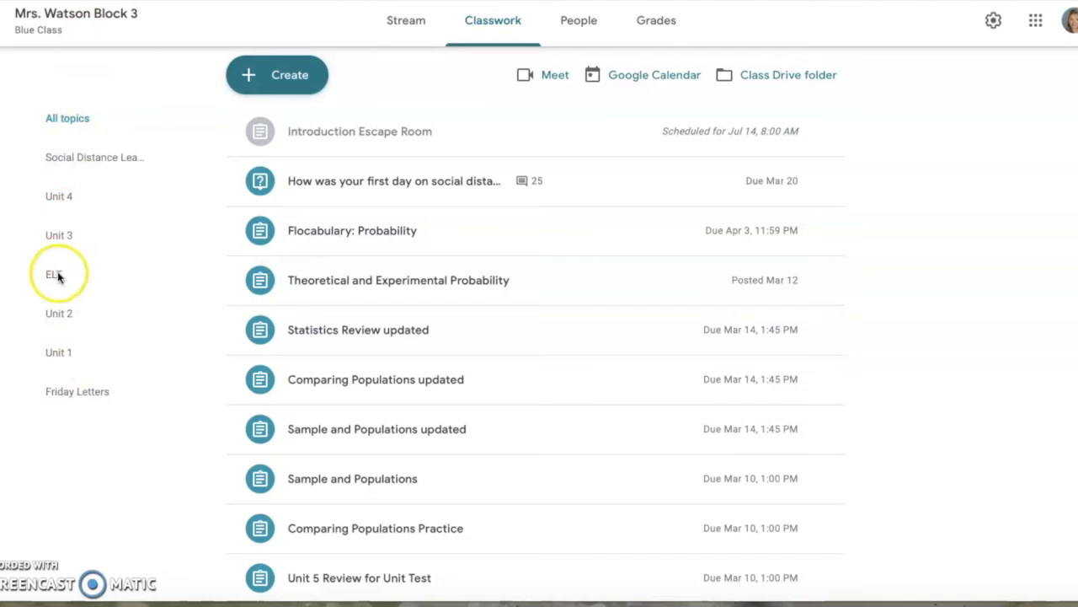
Filter the Classwork page to the Unit 4 topic
{"action": "left_click", "coordinate": [58, 197]}
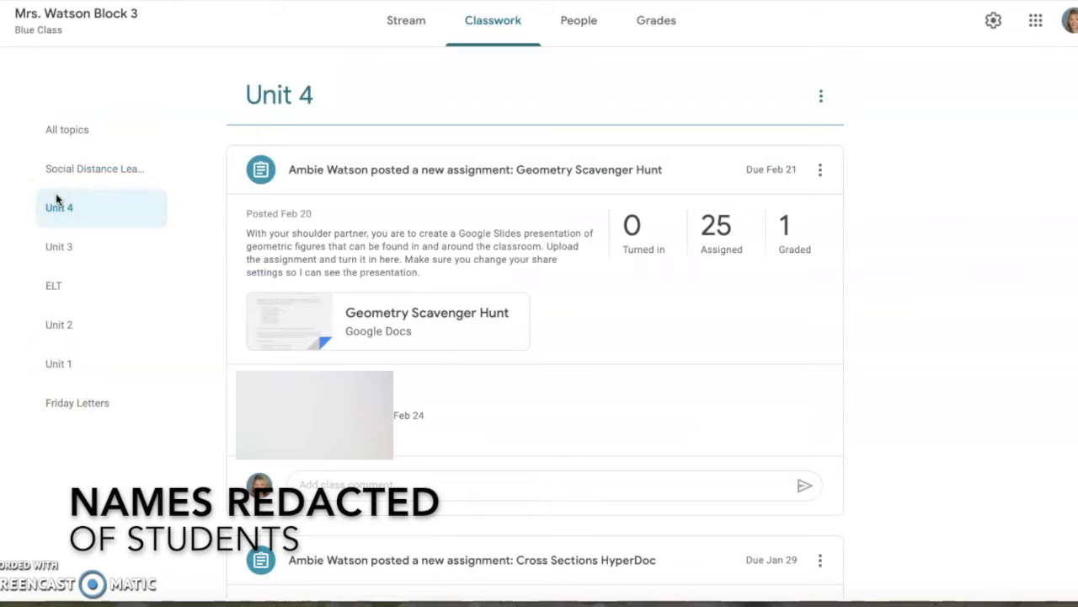
{"action": "scroll", "coordinate": [592, 376], "scroll_direction": "down", "scroll_amount": 3}
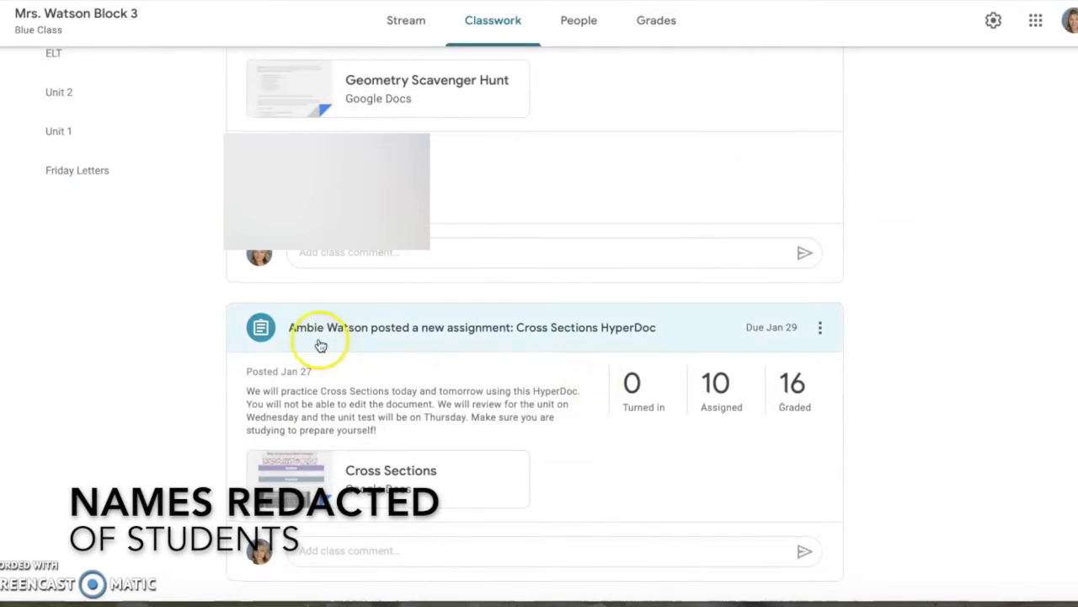
View the Cross Sections HyperDoc student work, filtered to turned-in submissions
{"action": "left_click", "coordinate": [433, 331]}
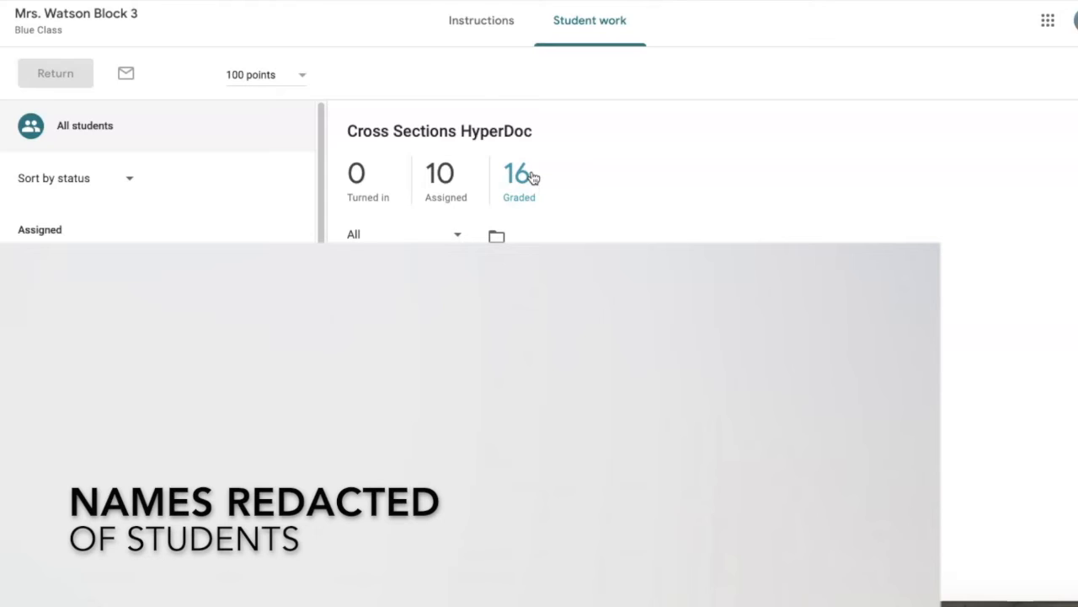
{"action": "left_click", "coordinate": [360, 174]}
Filter to graded submissions and review a resubmitted one graded 88/100
{"action": "left_click", "coordinate": [523, 196]}
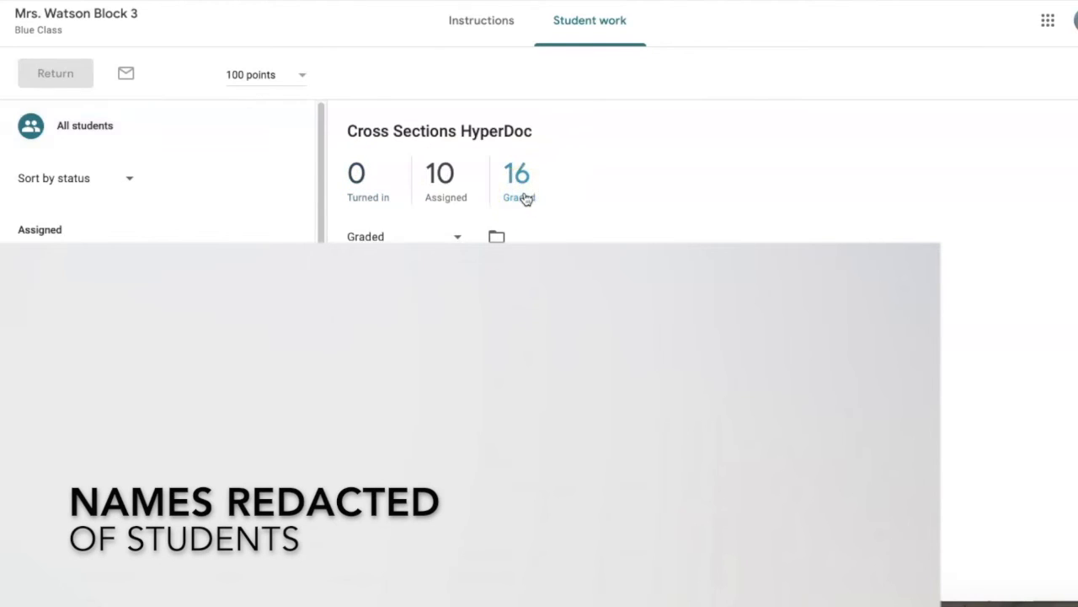
{"action": "left_click", "coordinate": [523, 209]}
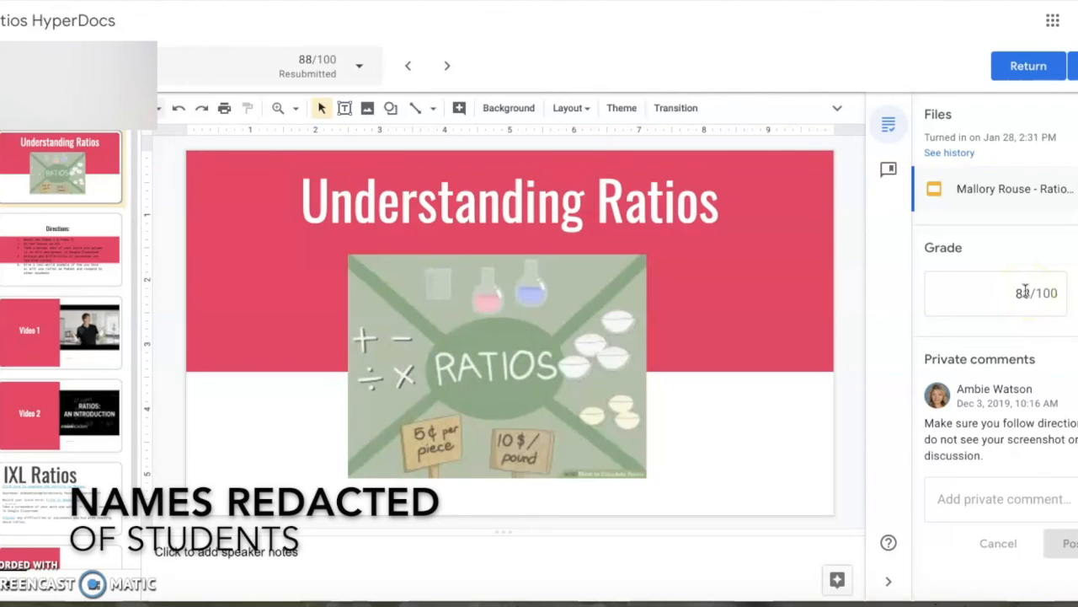
{"action": "scroll", "coordinate": [30, 401], "scroll_direction": "down", "scroll_amount": 1}
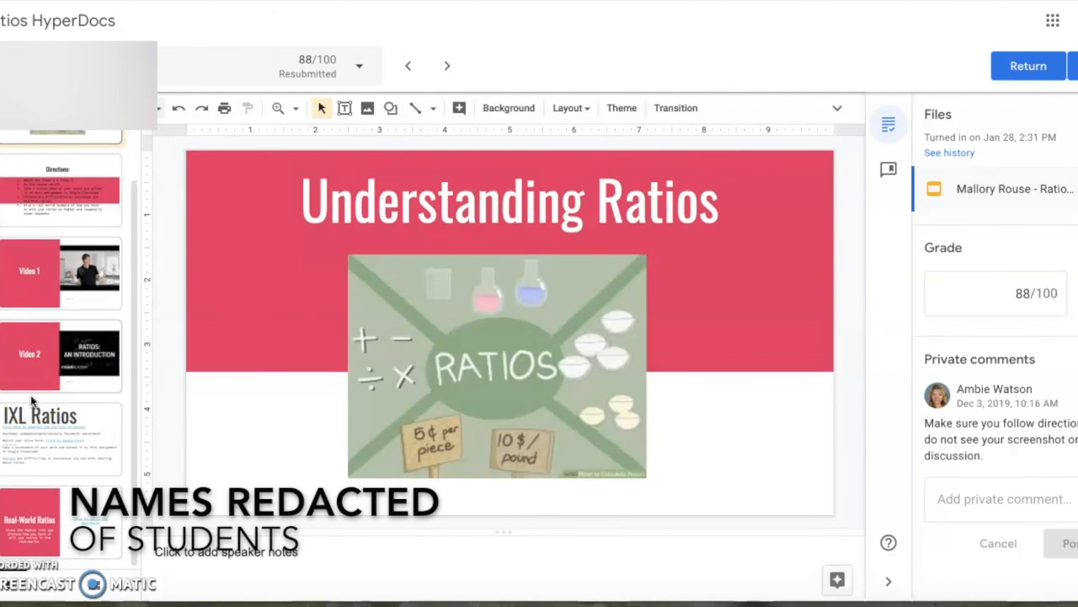
Keep the 88/100 grade and choose to return multiple submissions at once
{"action": "left_click", "coordinate": [1020, 298]}
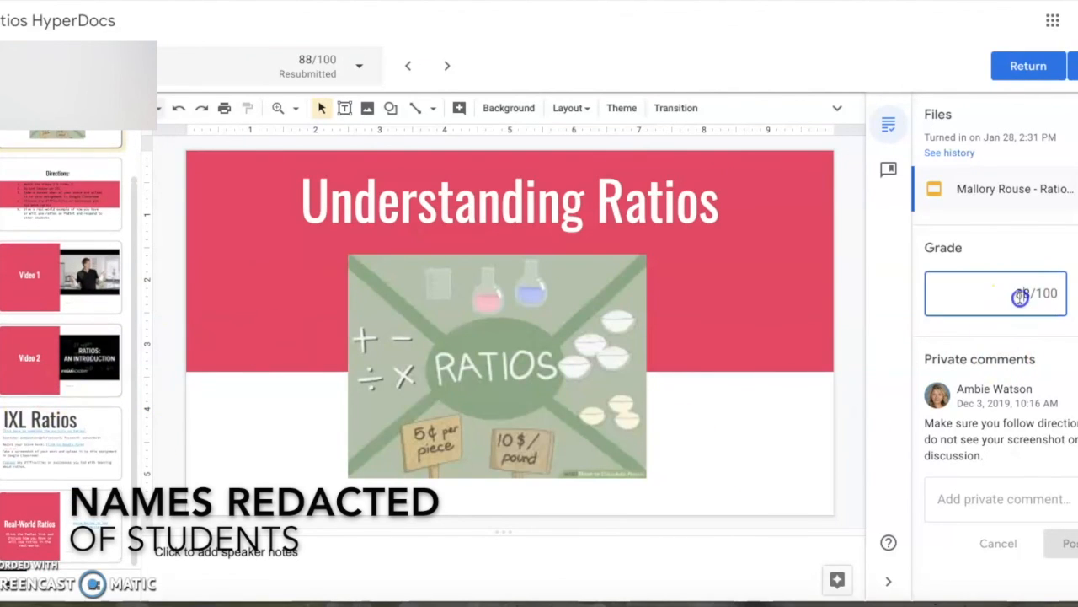
{"action": "left_click", "coordinate": [1014, 439]}
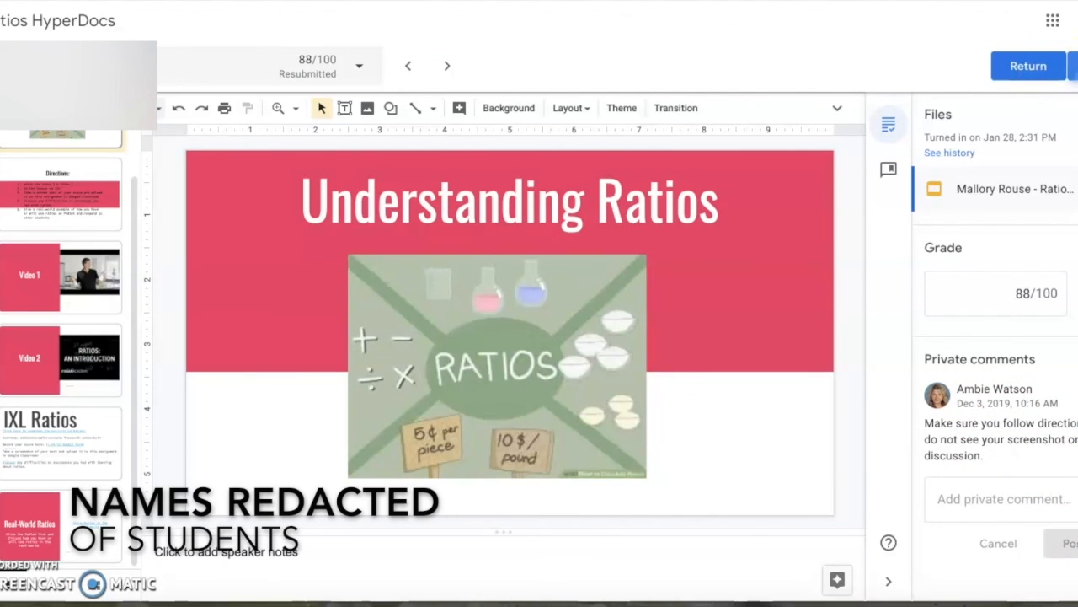
{"action": "left_click", "coordinate": [1072, 65]}
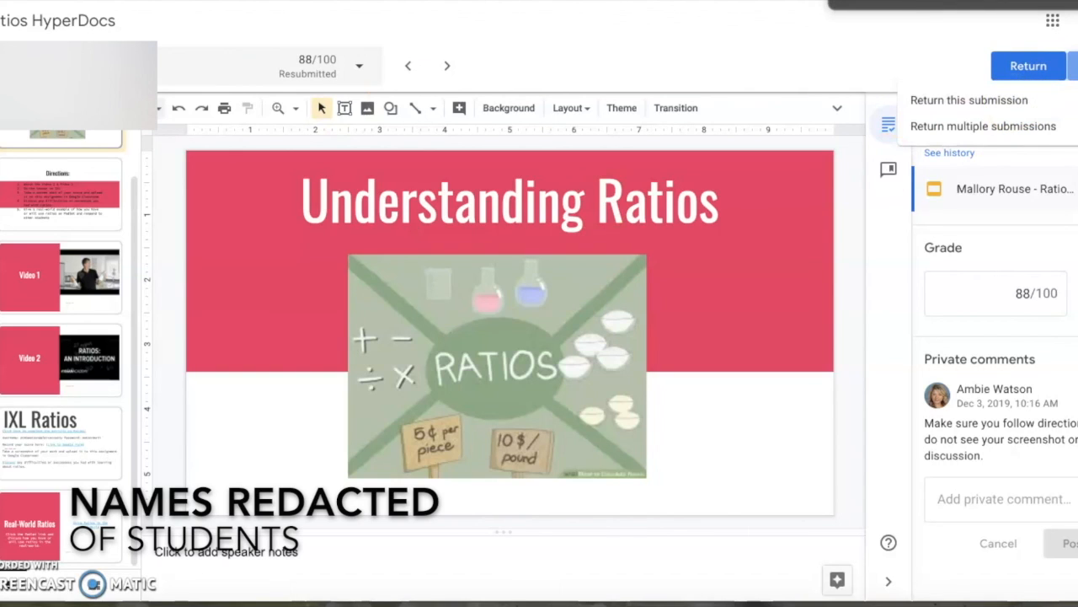
{"action": "left_click", "coordinate": [1009, 131]}
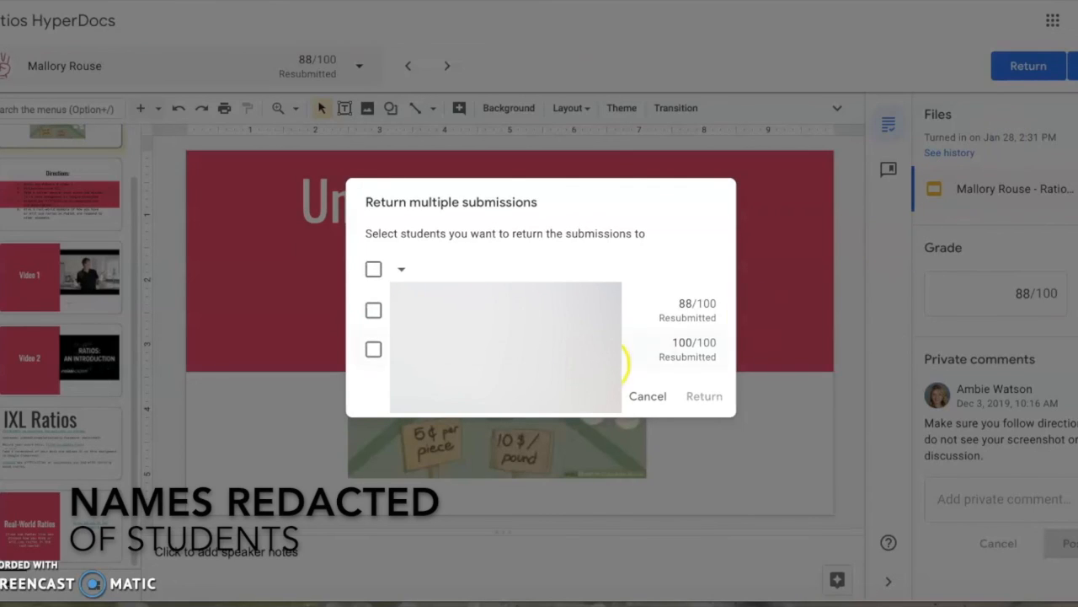
Select both students (88/100 and 100/100) and return their submissions
{"action": "left_click", "coordinate": [373, 271]}
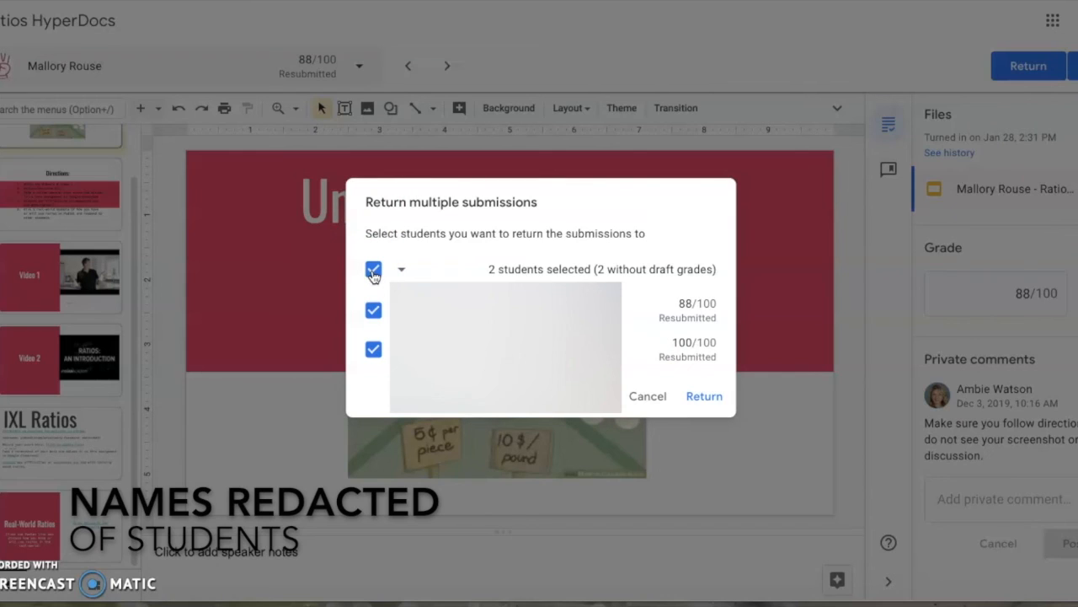
{"action": "left_click", "coordinate": [701, 399]}
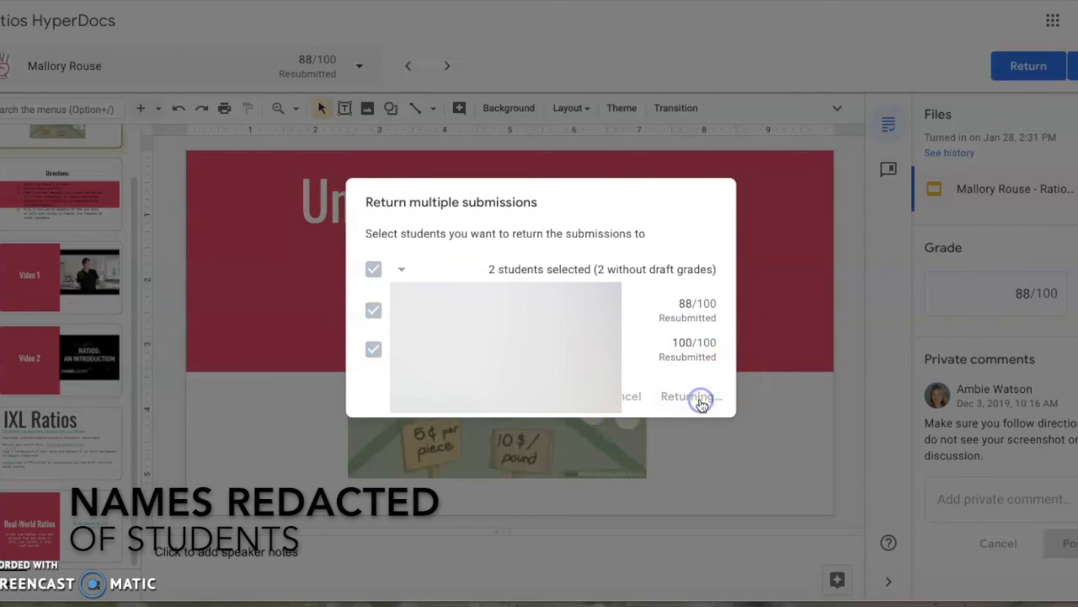